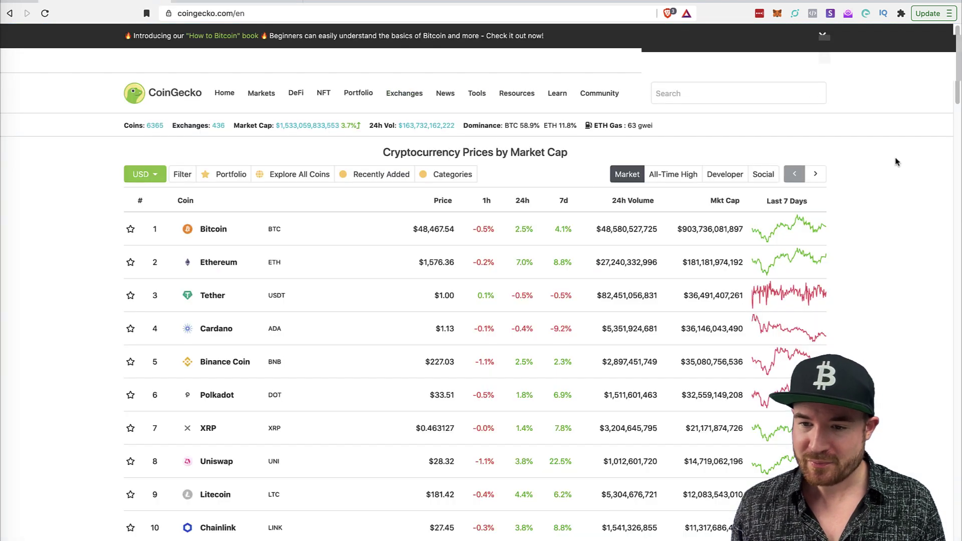
Scroll the Wootrade Network (WOO) coin page to view its $0.284427 price and #247 rank.
scroll(896, 162, down, 2)
scroll(897, 162, up, 2)
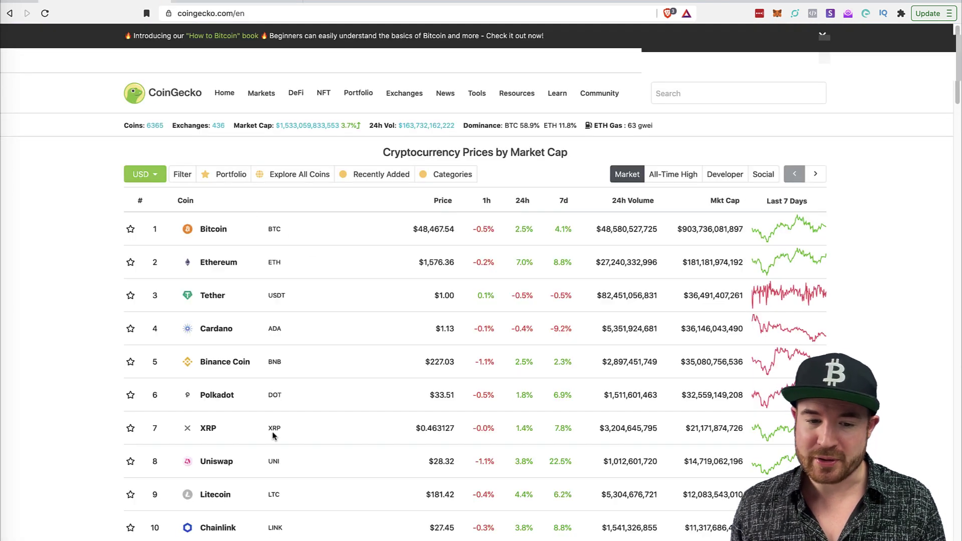
scroll(273, 437, down, 1)
scroll(311, 379, up, 1)
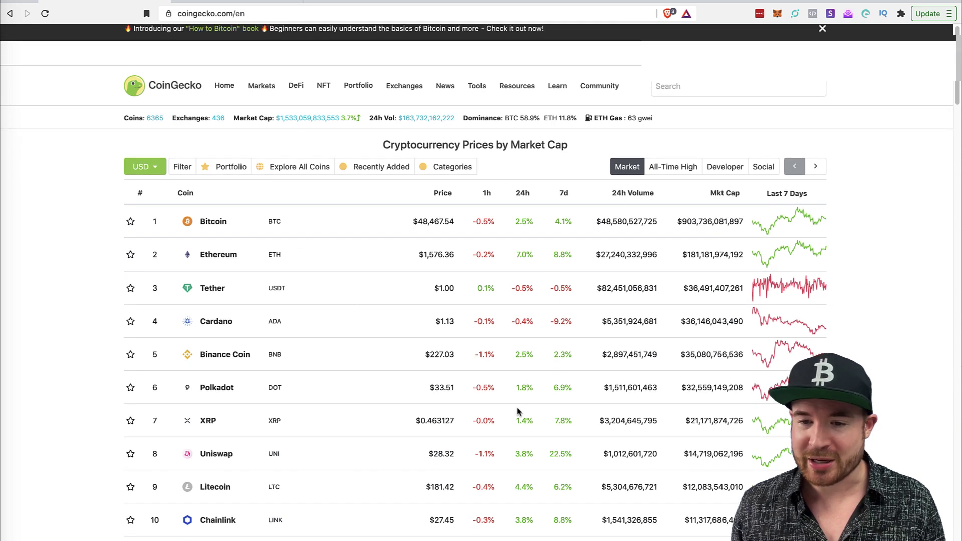
scroll(896, 276, up, 1)
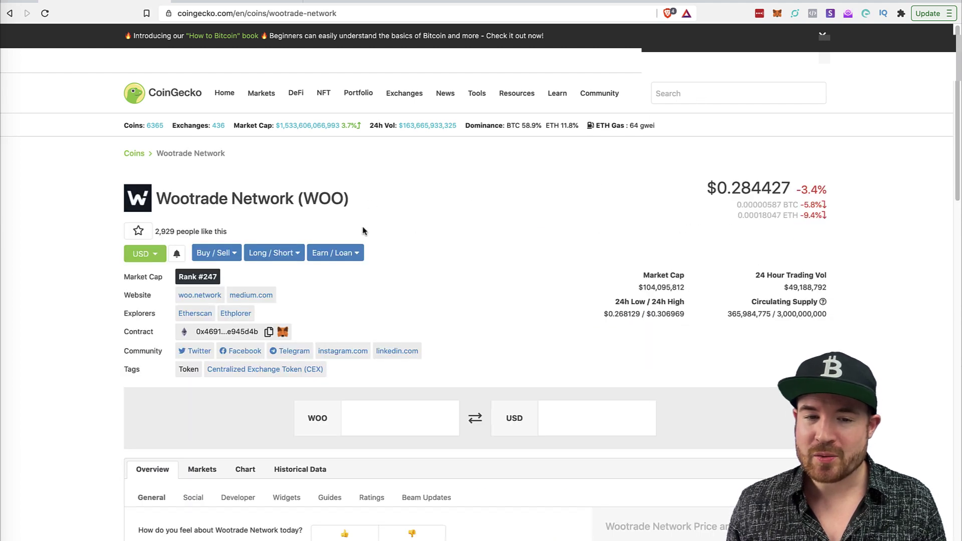
Show WOO's markets and scroll down to the Uniswap (v2) WOO/ETH pair.
scroll(279, 440, down, 2)
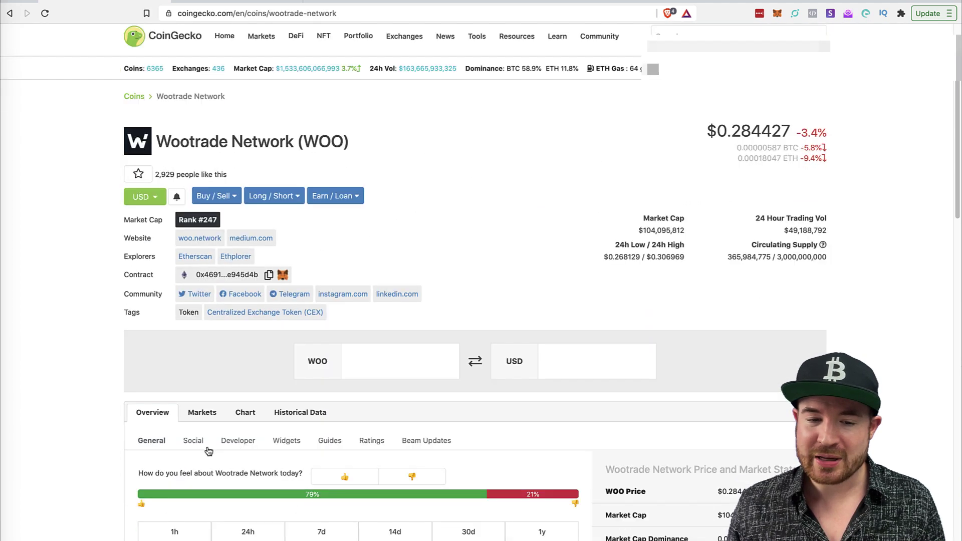
click(198, 424)
scroll(301, 389, down, 2)
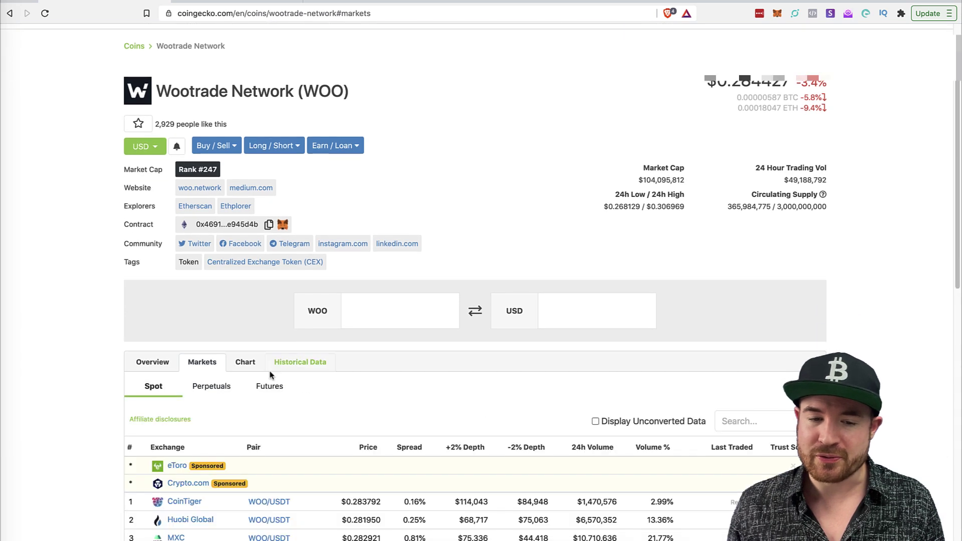
scroll(318, 400, down, 2)
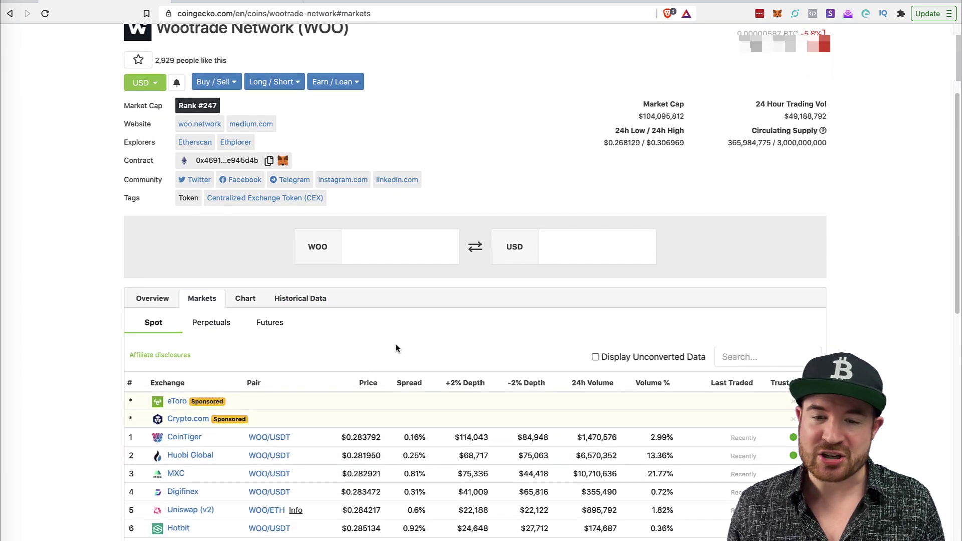
scroll(548, 314, down, 5)
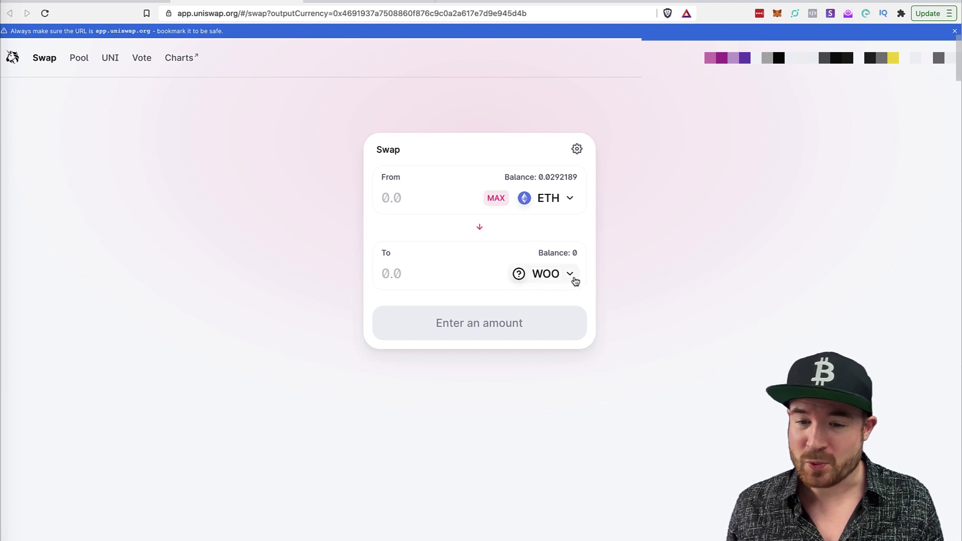
Browse the token list without changing tokens, then highlight WOO's contract address in the page URL.
click(571, 279)
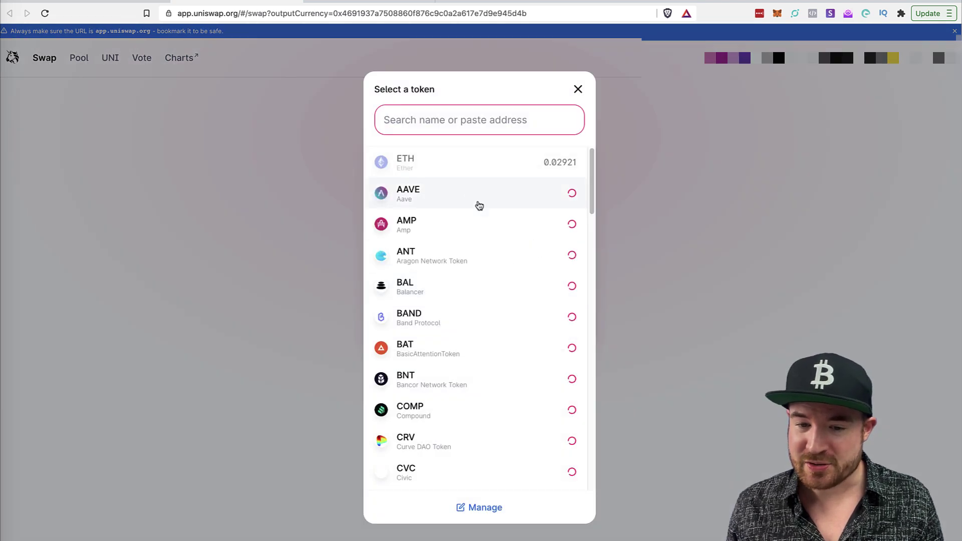
scroll(476, 241, down, 10)
scroll(477, 320, down, 10)
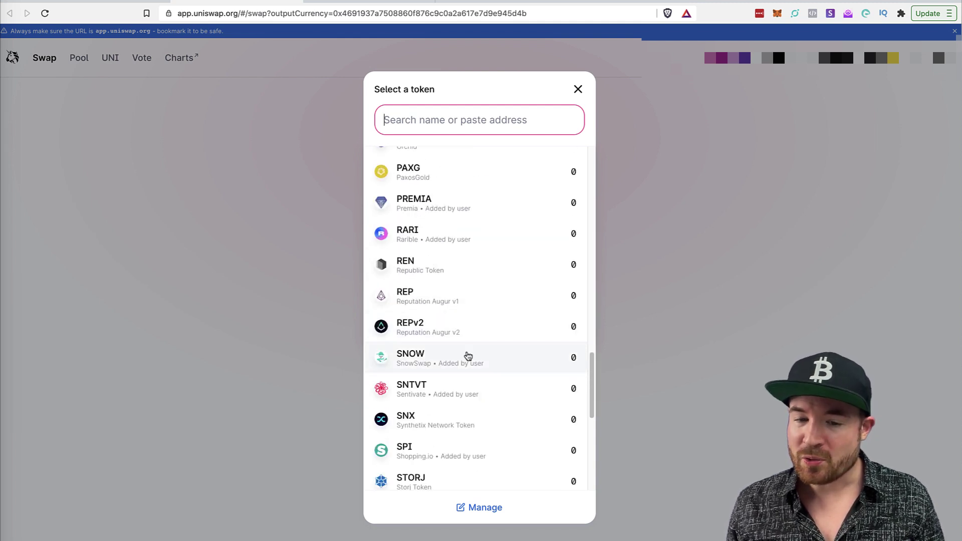
scroll(467, 386, down, 3)
scroll(474, 441, up, 5)
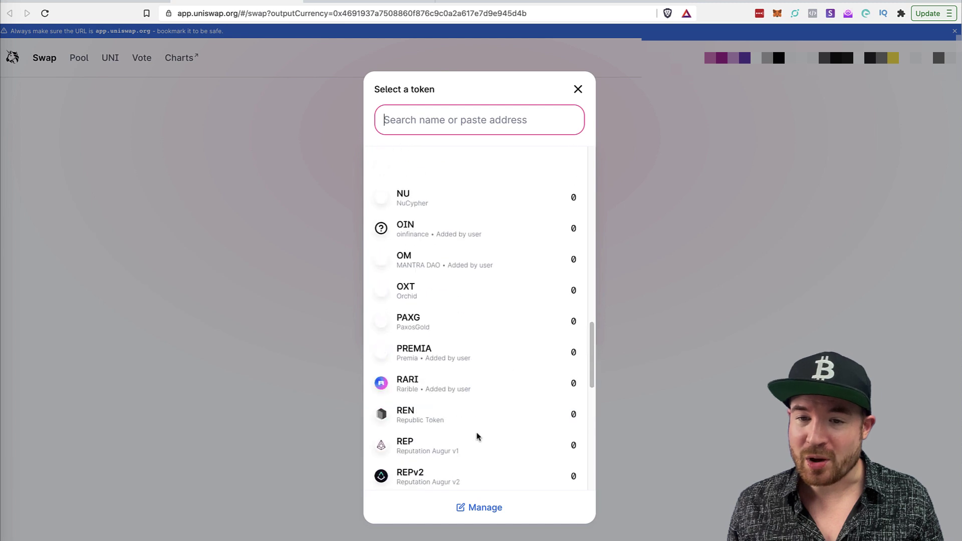
click(596, 102)
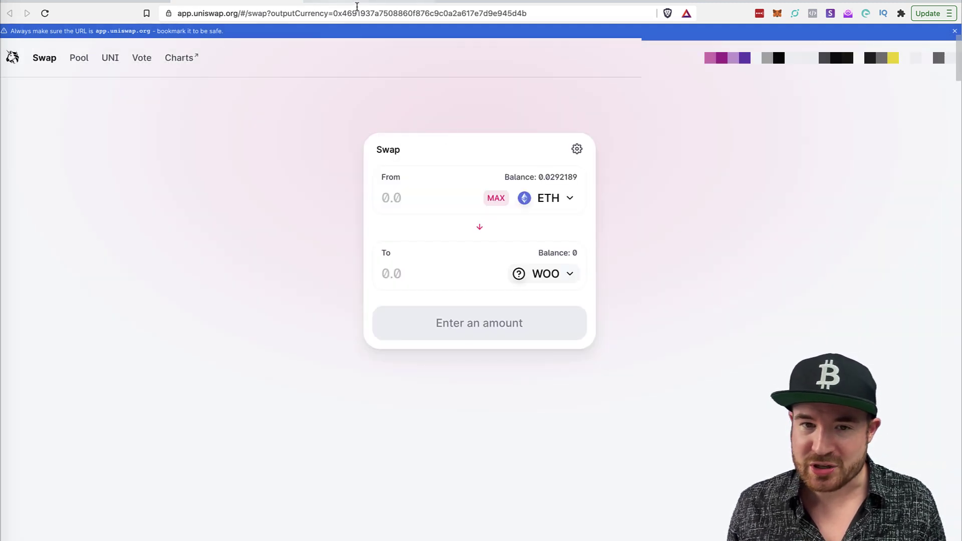
drag(331, 13, 553, 19)
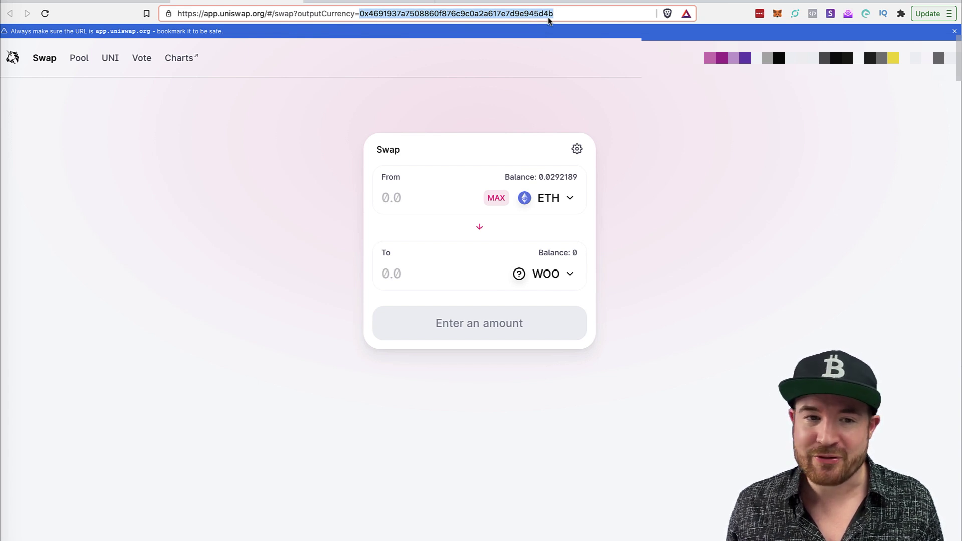
click(150, 2)
Highlight part of WOO's contract address on CoinGecko for comparison, then return to Uniswap.
scroll(287, 128, up, 3)
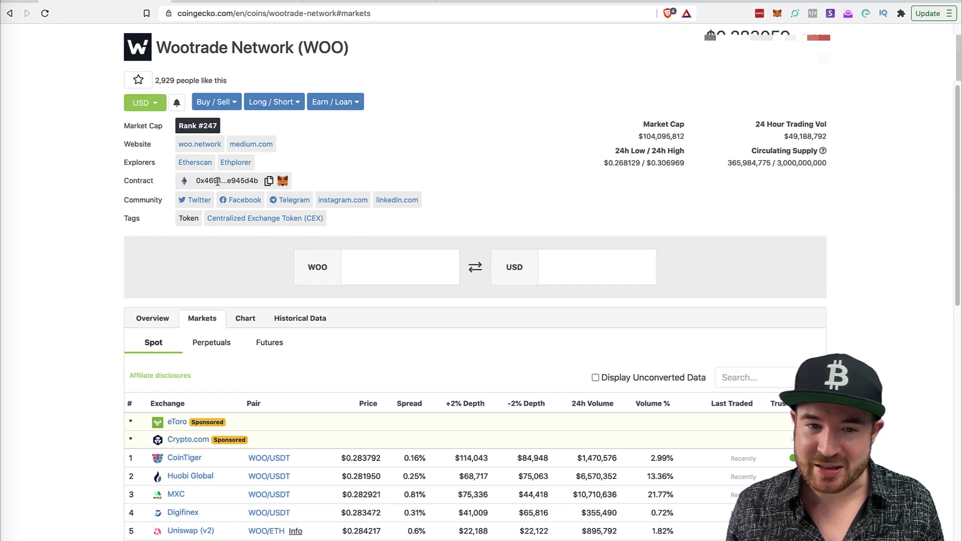
drag(217, 181, 259, 182)
click(254, 186)
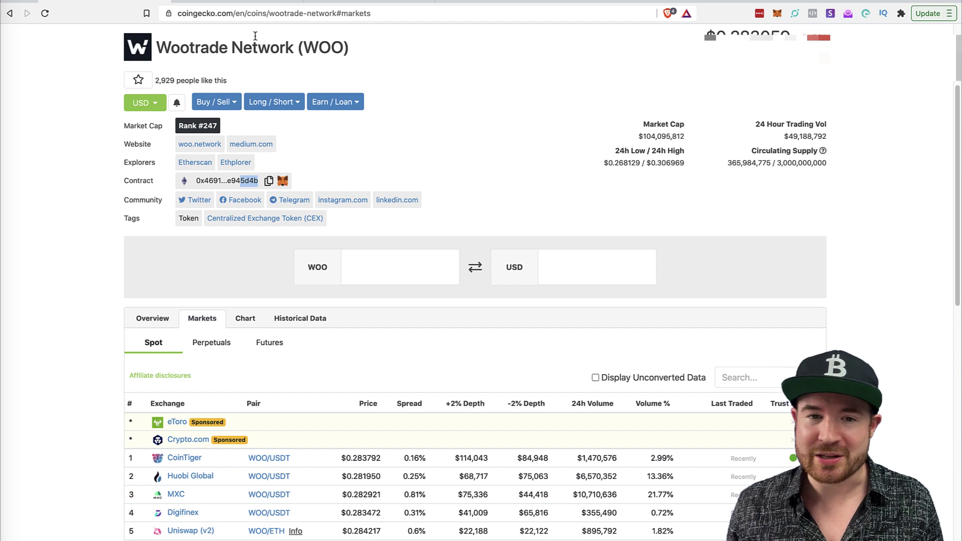
click(256, 4)
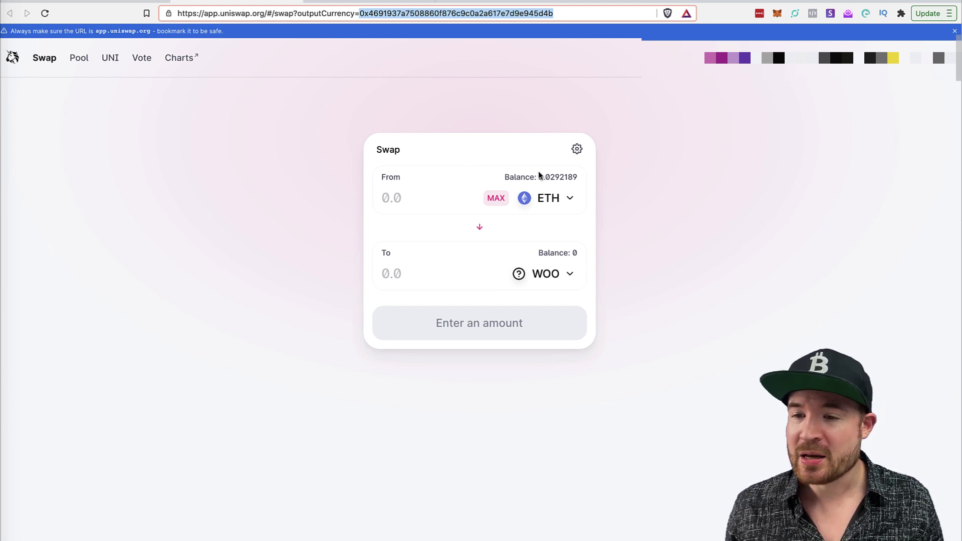
Enter 0.01 ETH as the swap amount, correcting the typed value along the way.
click(665, 173)
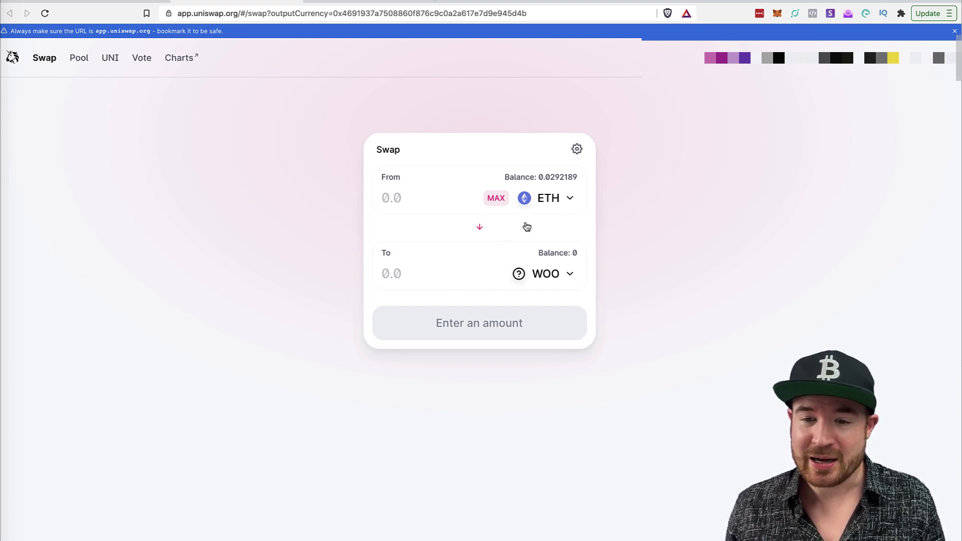
click(421, 203)
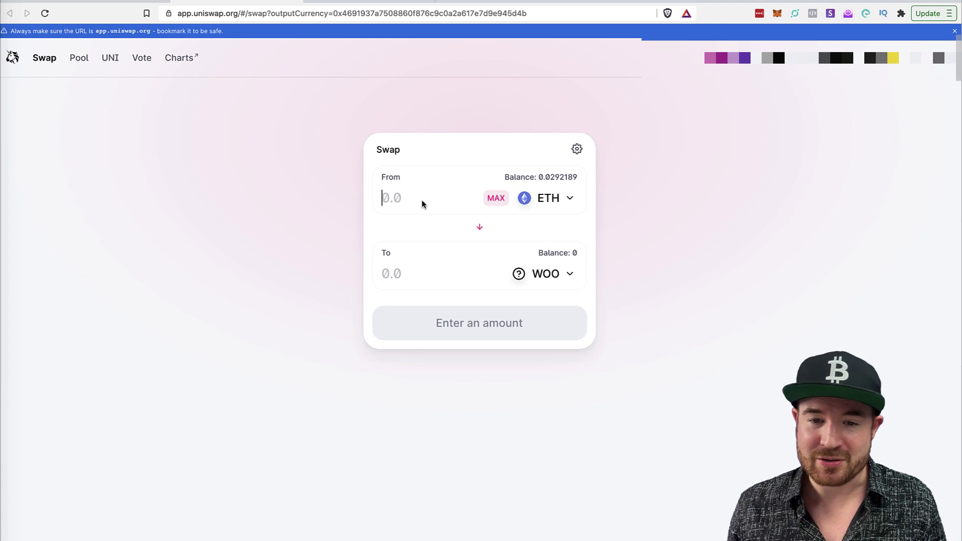
text(0.1)
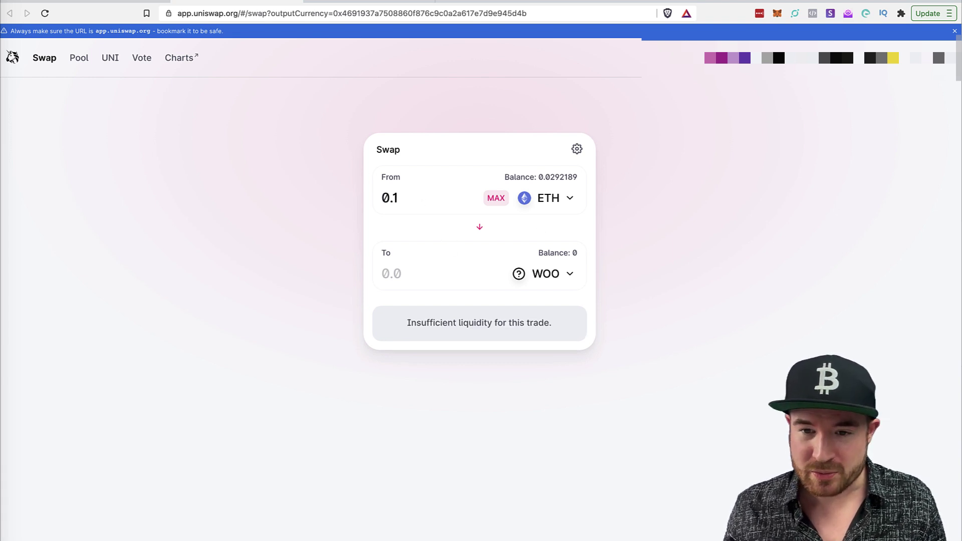
key(BackSpace)
text(1)
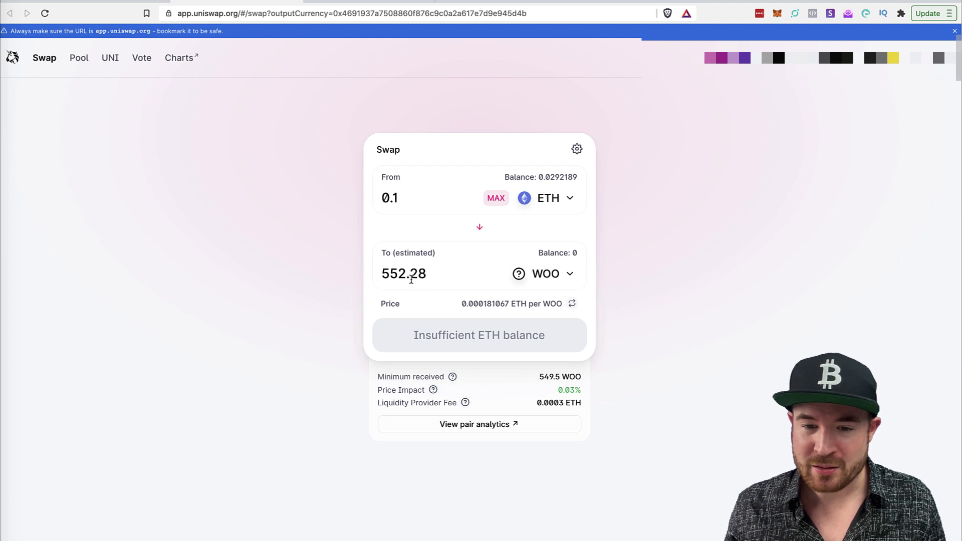
click(406, 274)
click(401, 197)
key(BackSpace)
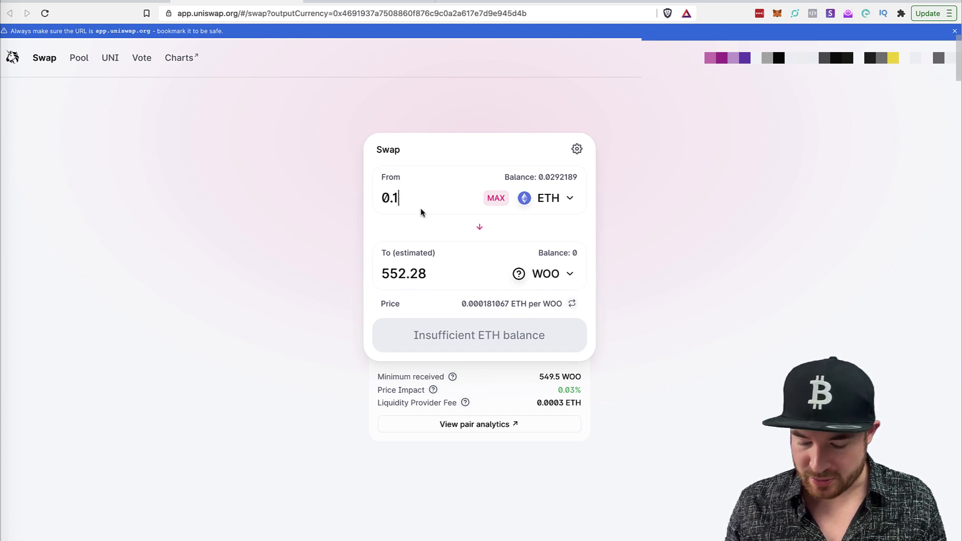
text(01)
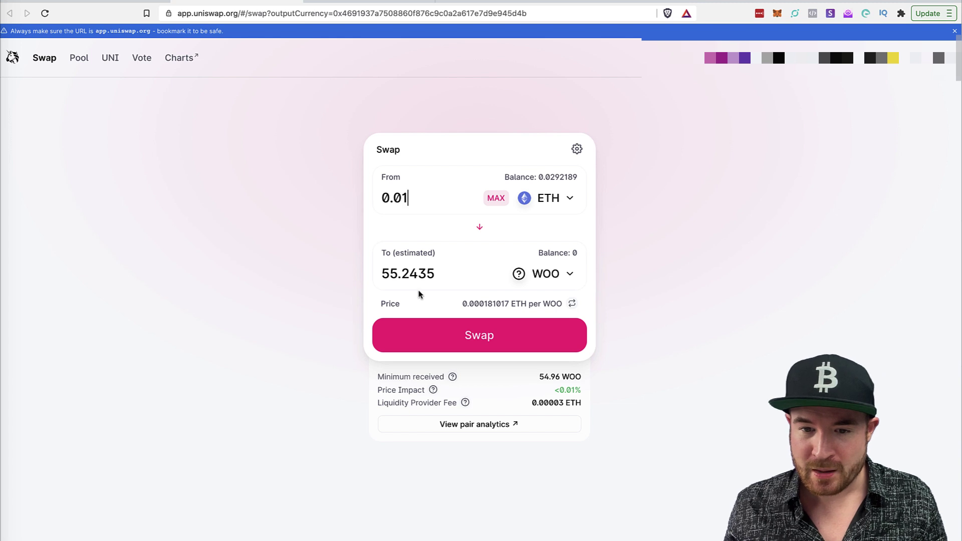
Check the 55.2435 WOO estimate and flip the price between ETH per WOO and WOO per ETH.
drag(384, 274, 525, 272)
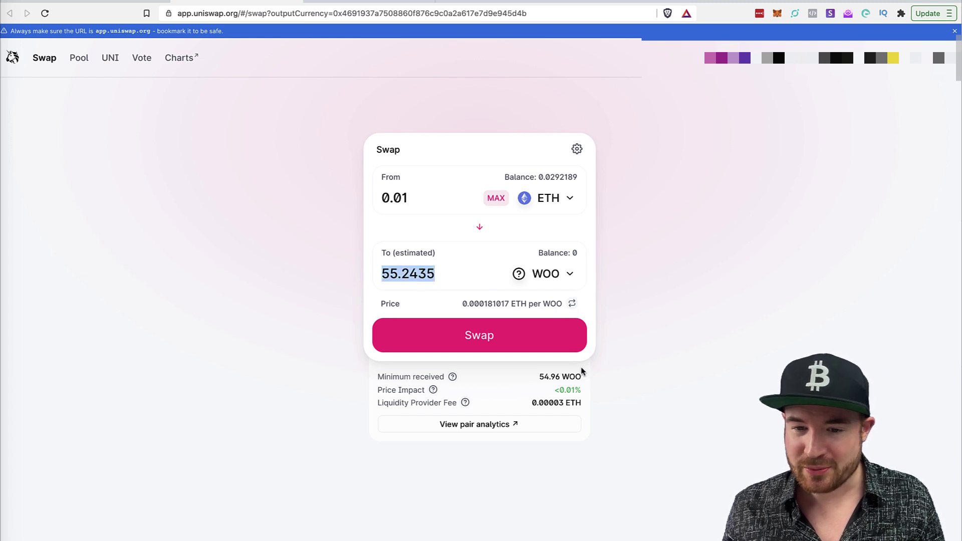
click(673, 292)
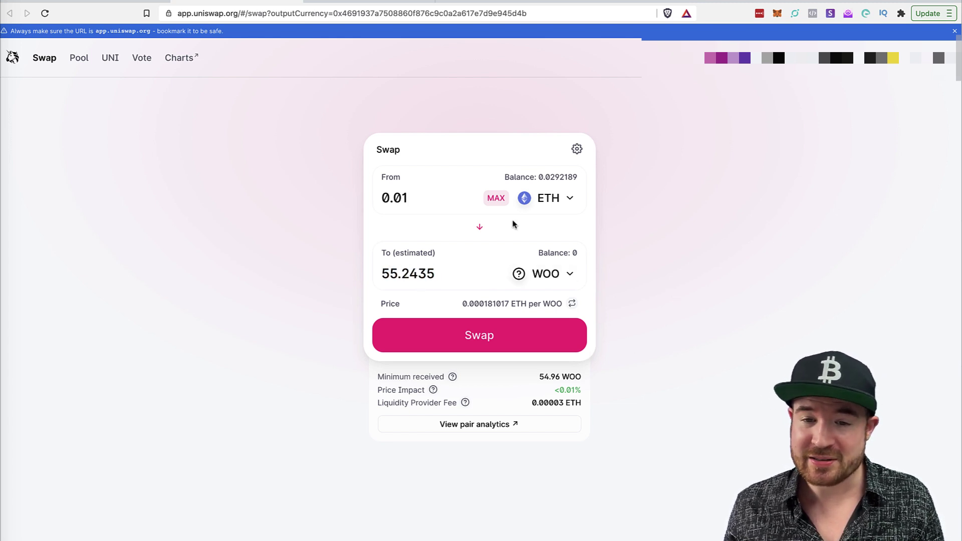
drag(562, 303, 479, 304)
click(478, 304)
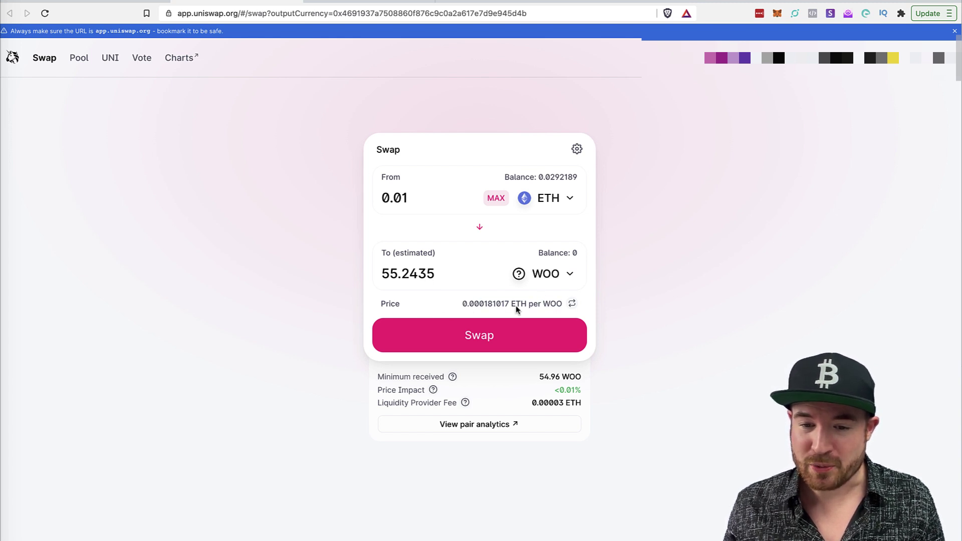
click(573, 305)
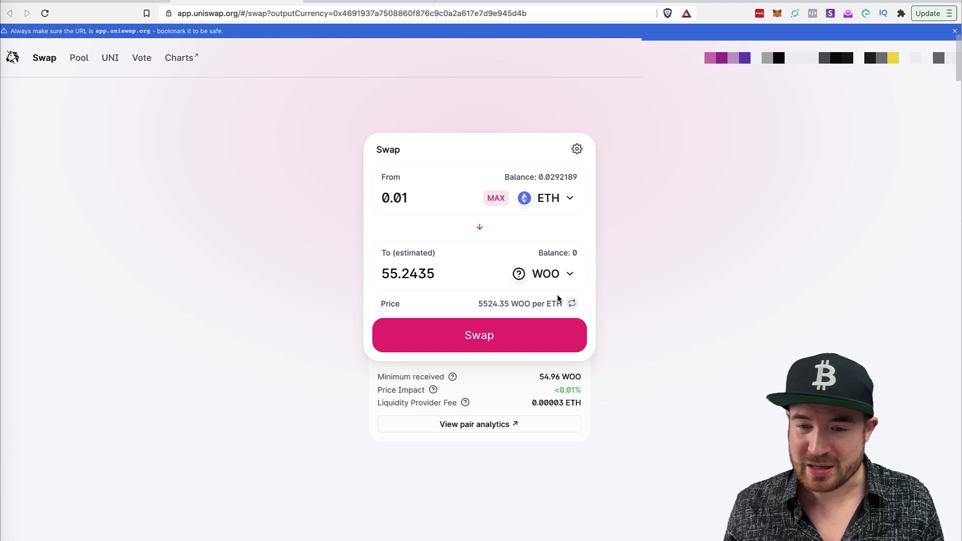
click(572, 304)
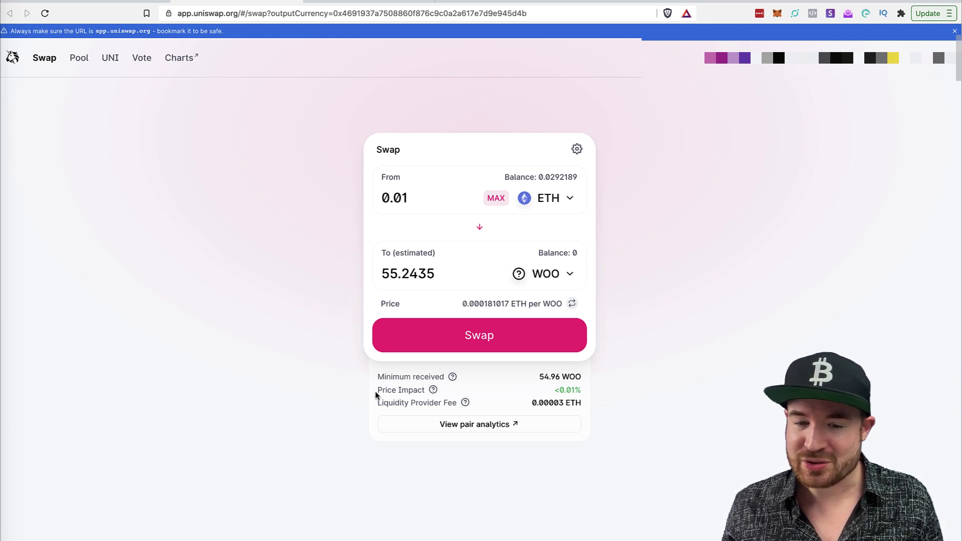
drag(378, 392, 426, 392)
click(411, 391)
View the price impact explanation, showing under 0.01% impact for the 0.01 ETH swap.
mouse_move(431, 393)
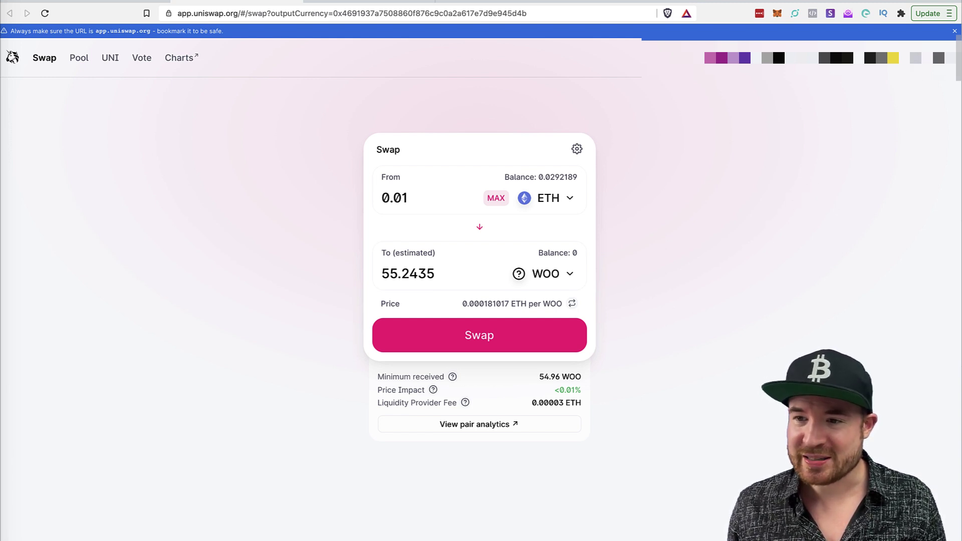
Review the transaction settings twice, leaving 0.5% slippage and a 20-minute deadline.
click(577, 149)
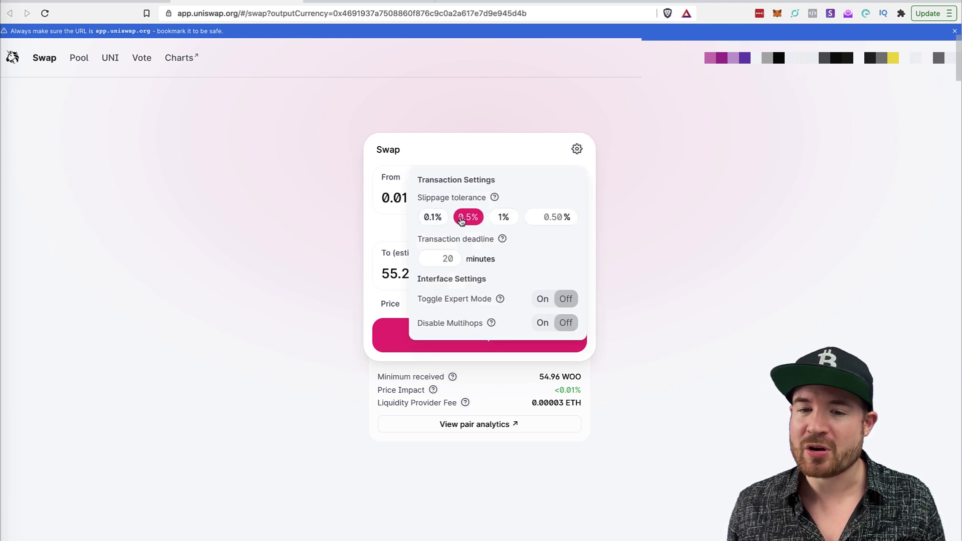
click(387, 224)
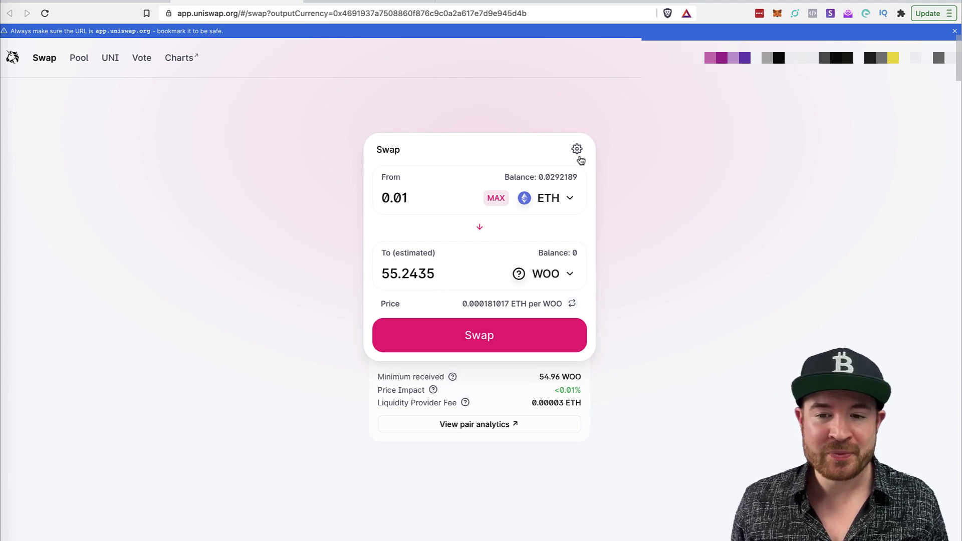
click(578, 147)
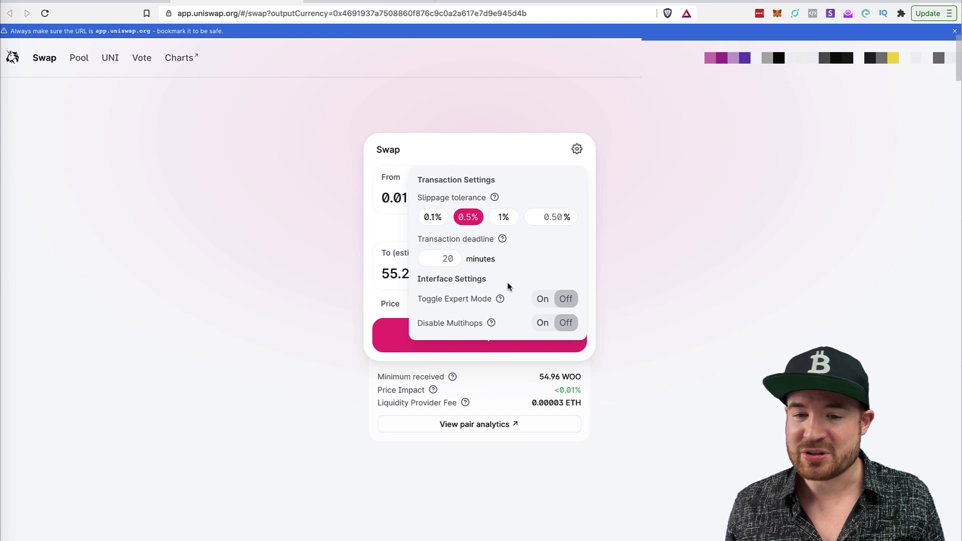
click(709, 207)
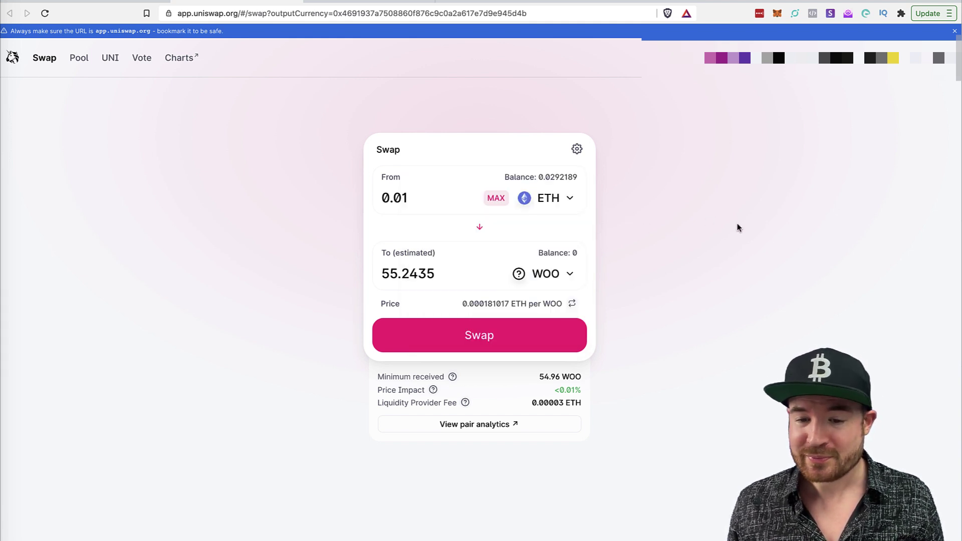
Confirm the 0.01 ETH to 55.2435 WOO swap and approve it in MetaMask at a $17.70 gas fee.
click(533, 335)
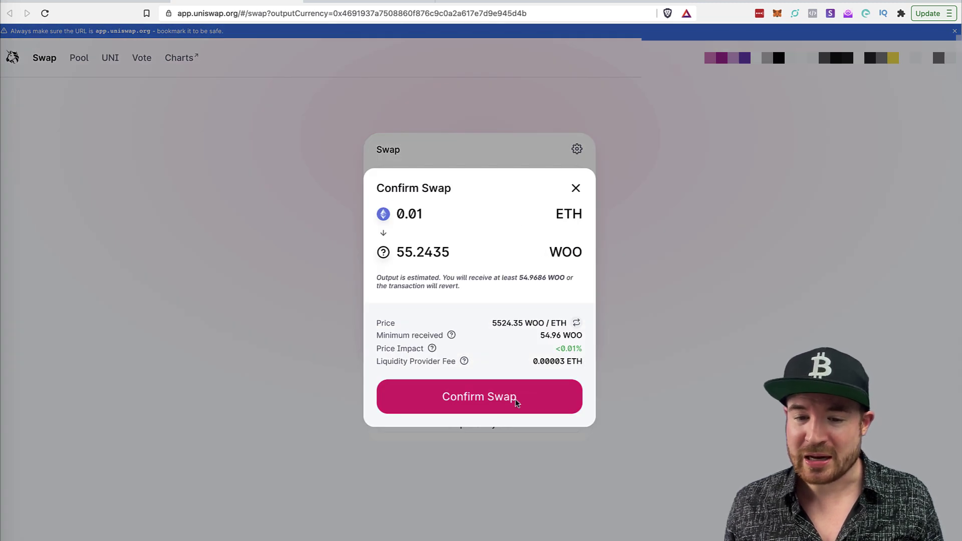
click(507, 411)
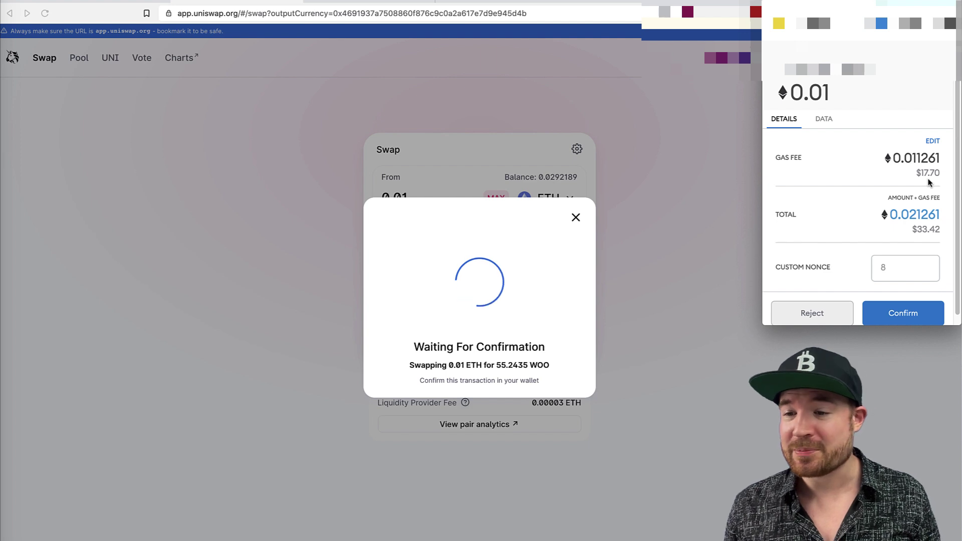
drag(915, 173, 942, 175)
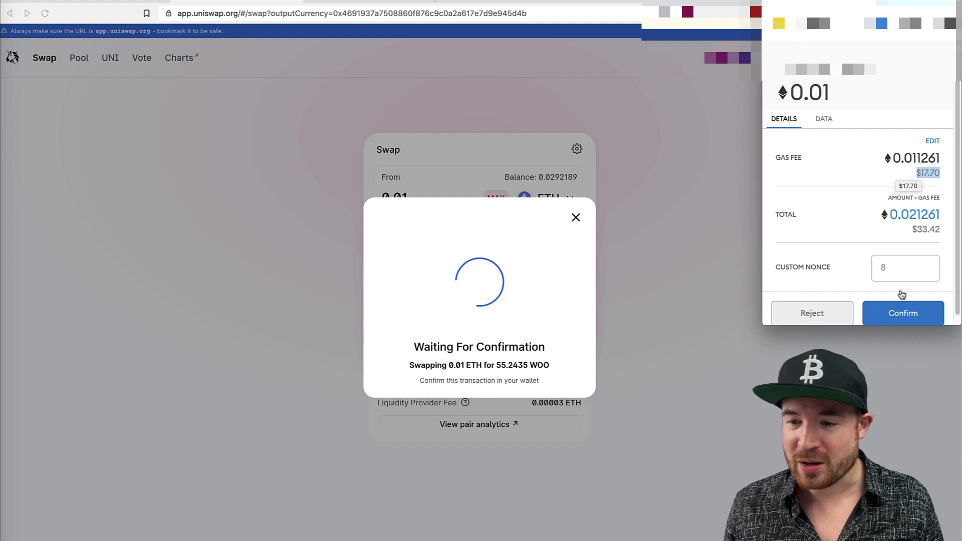
click(903, 319)
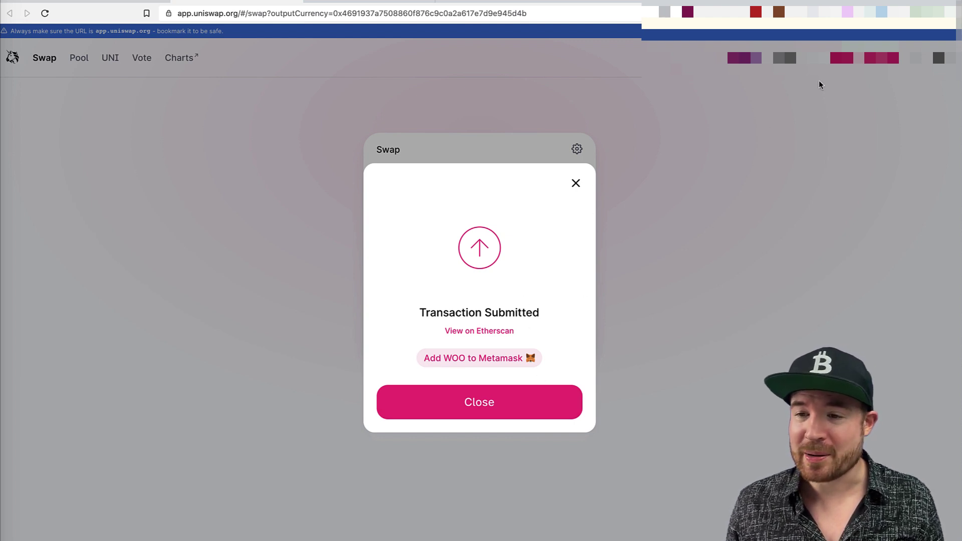
Dismiss the Transaction Submitted notice, revealing balances of 0.010721 ETH and 55.2435 WOO.
click(576, 183)
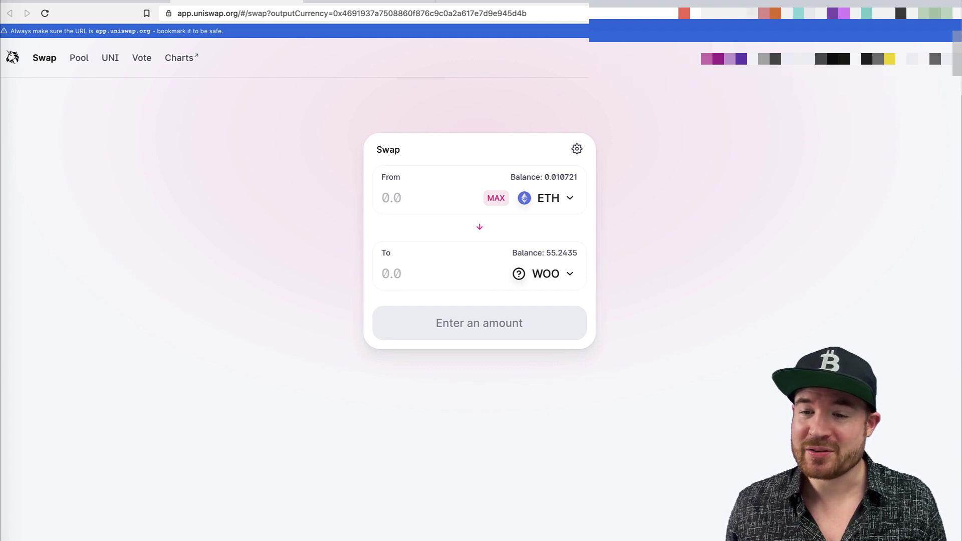
Start adding a token in MetaMask and copy WOO's contract address from CoinGecko.
click(776, 13)
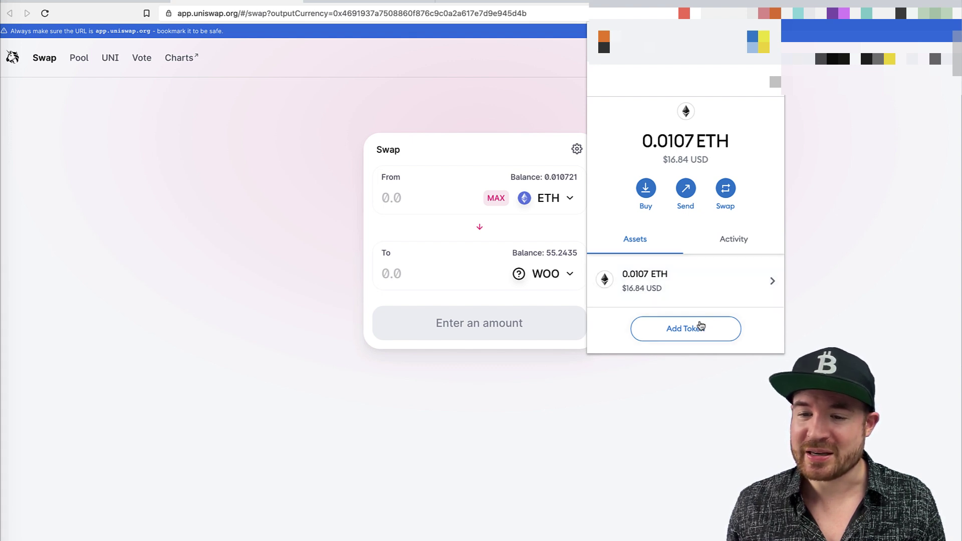
click(691, 329)
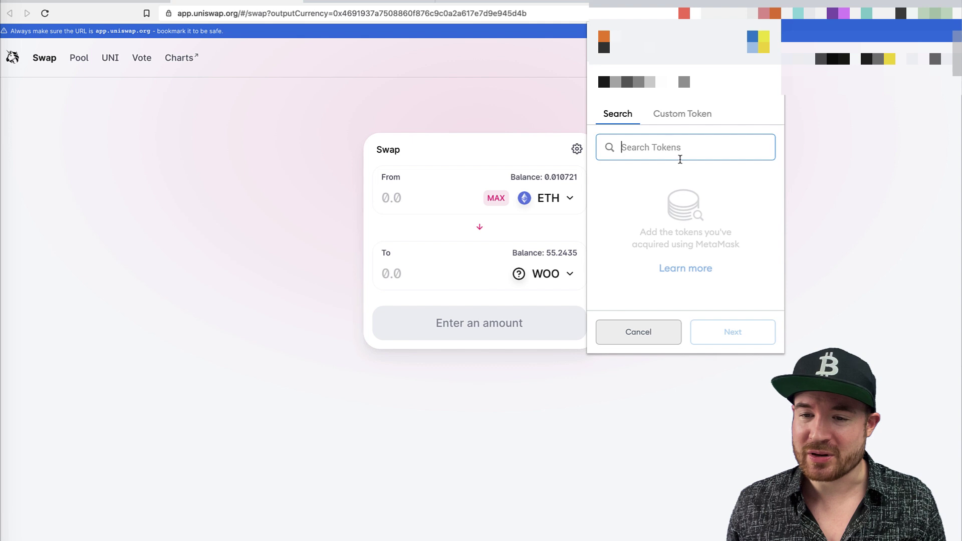
key(ctrl+Tab)
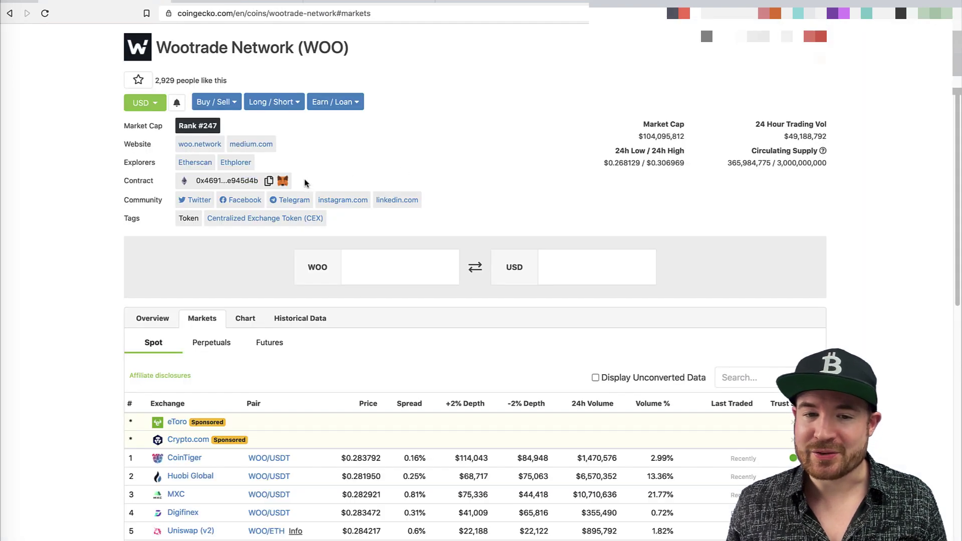
click(269, 181)
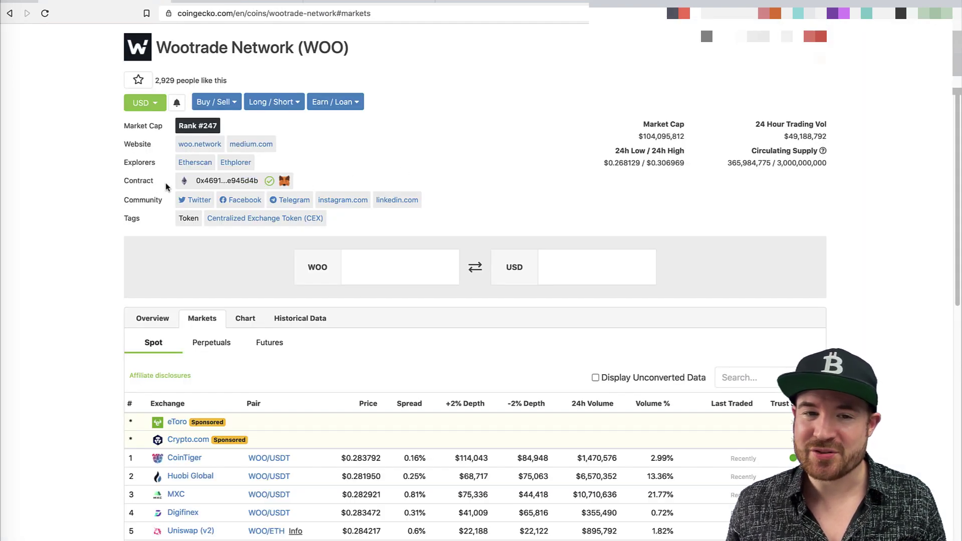
click(251, 3)
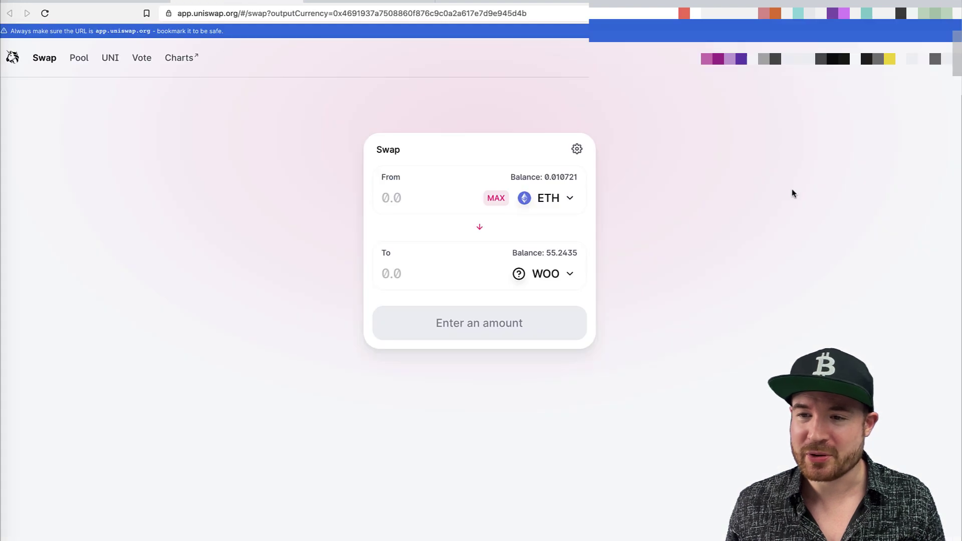
Paste WOO's contract as a custom token in MetaMask and add it, showing 55.243 WOO.
click(775, 13)
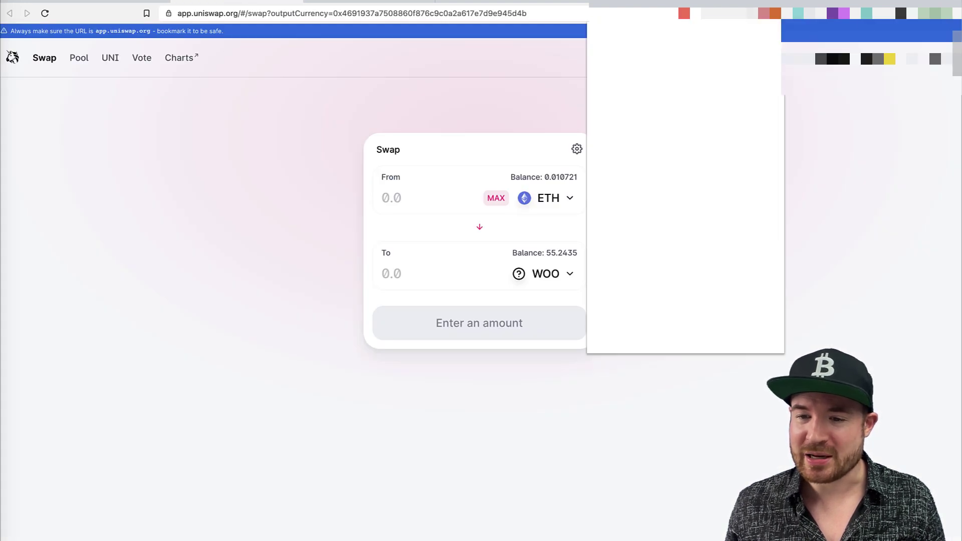
click(700, 330)
click(708, 114)
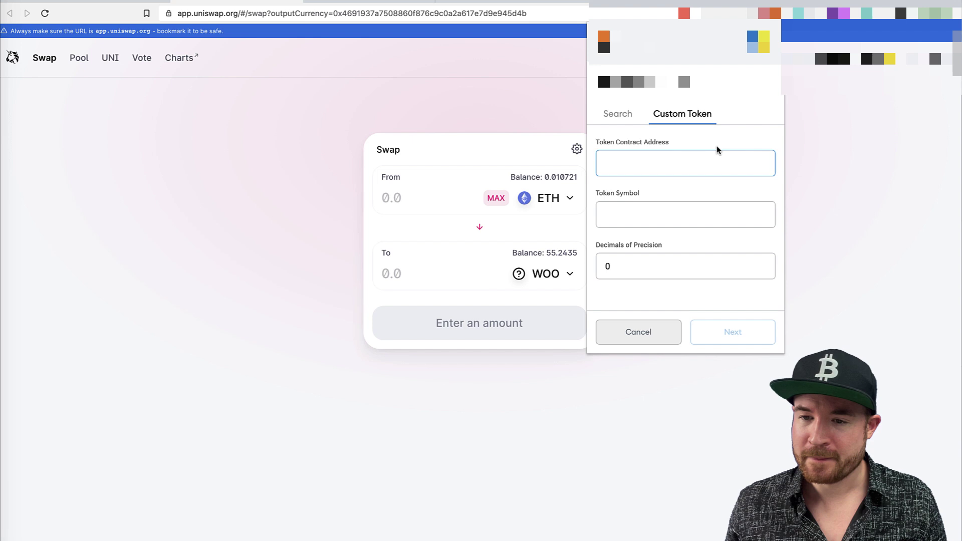
key(ctrl+v)
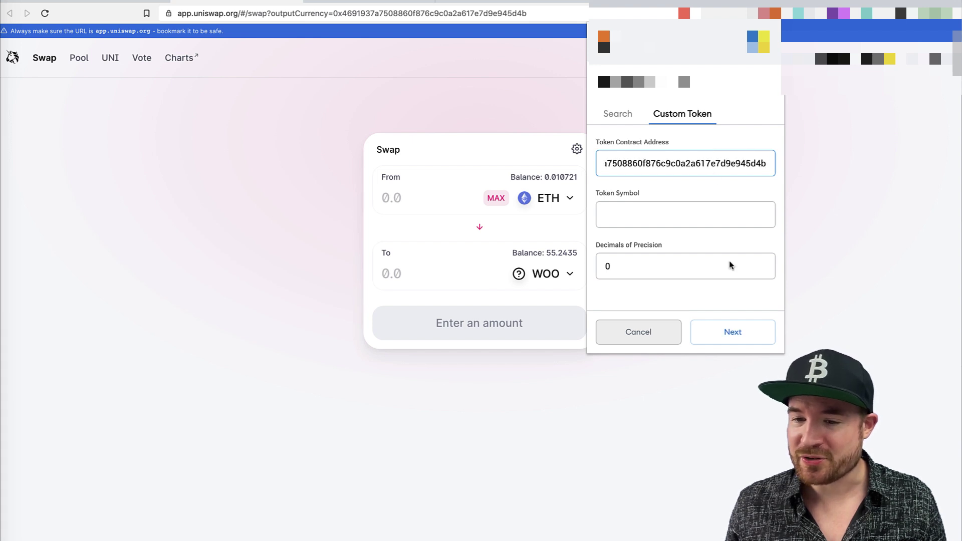
click(747, 308)
click(741, 332)
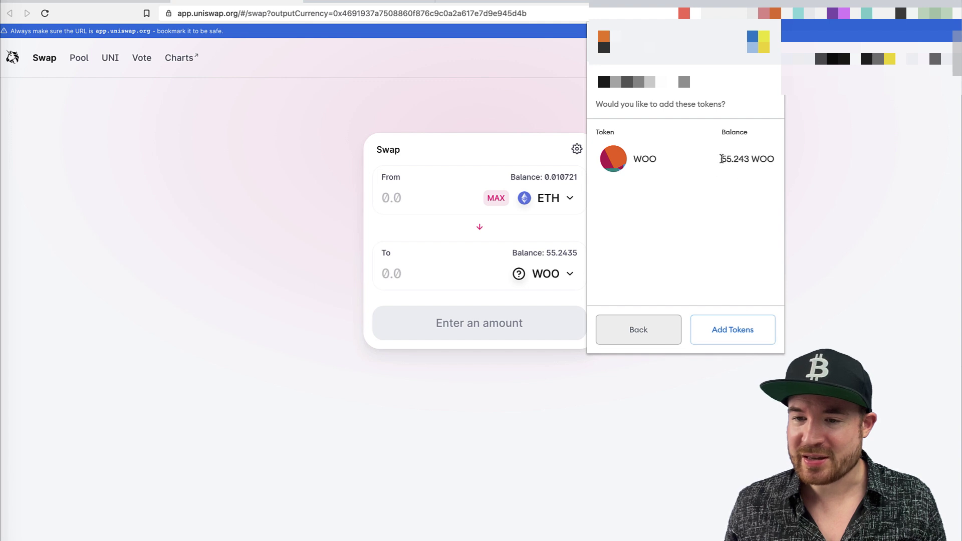
drag(721, 159, 772, 164)
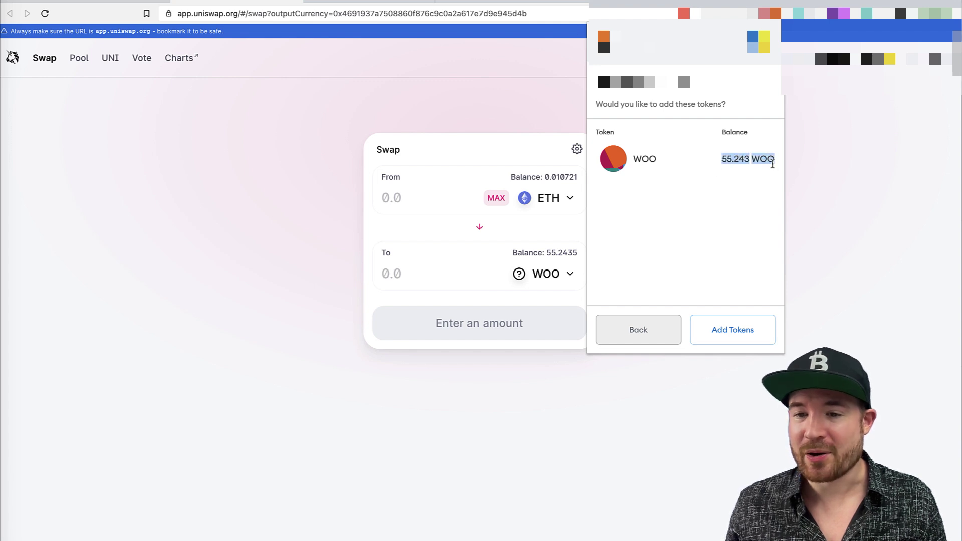
click(855, 271)
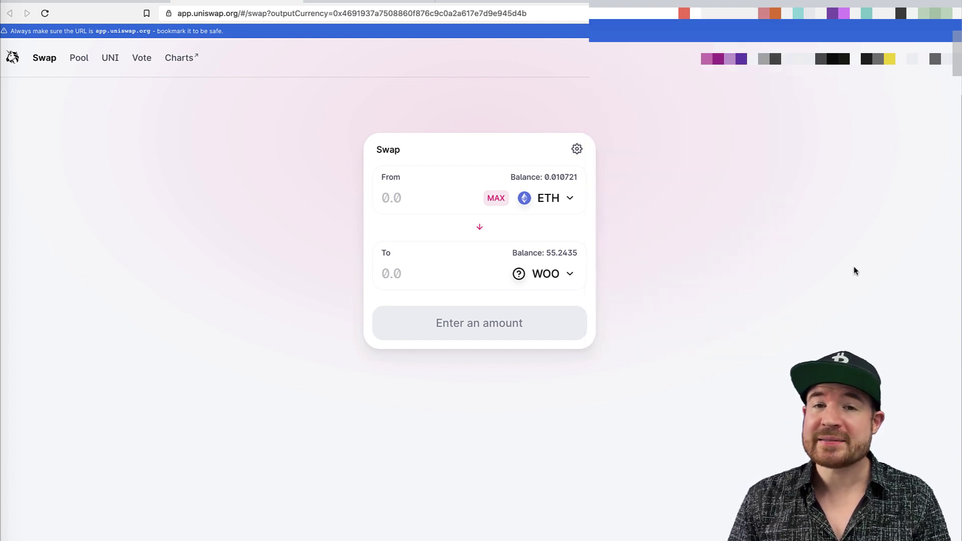